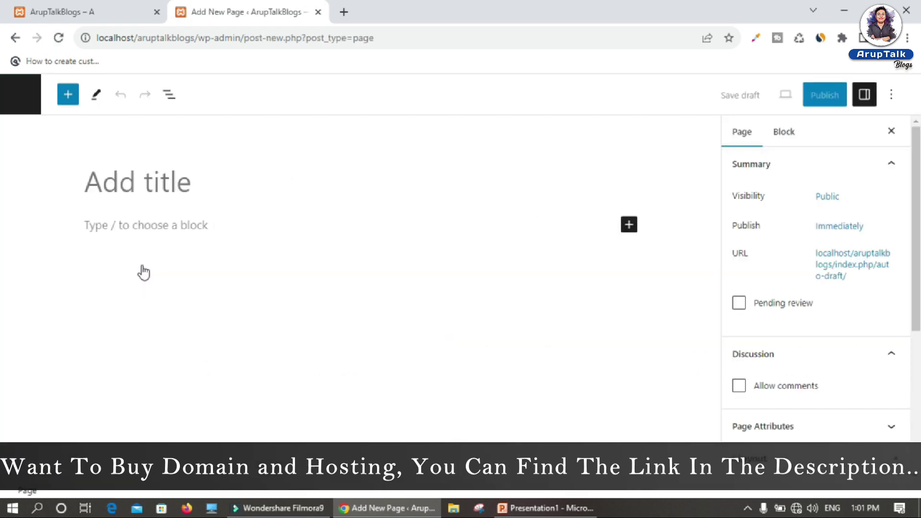
- Title the new page "Services" and publish it
type("Ser")
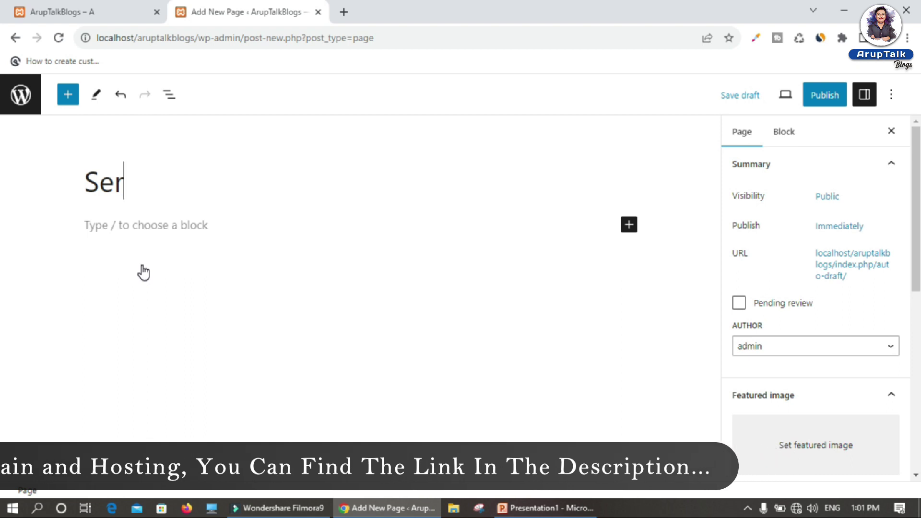
type("vices")
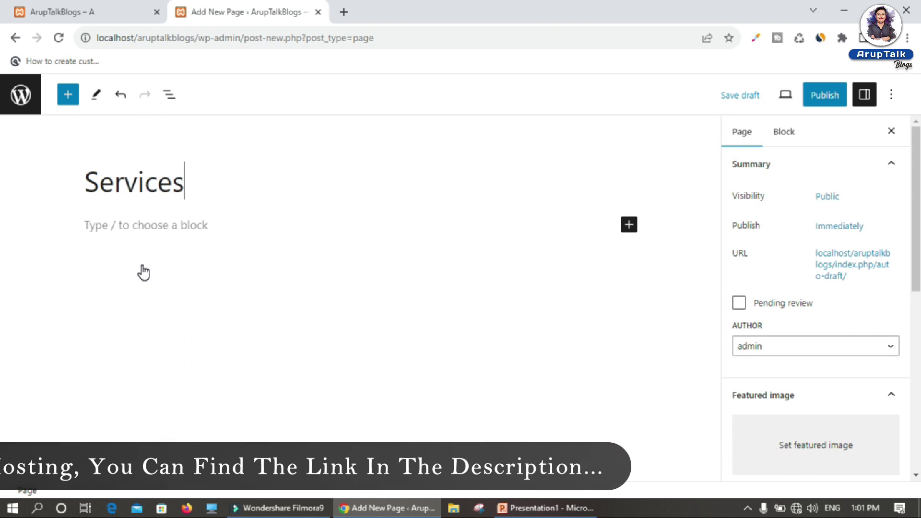
left_click(823, 98)
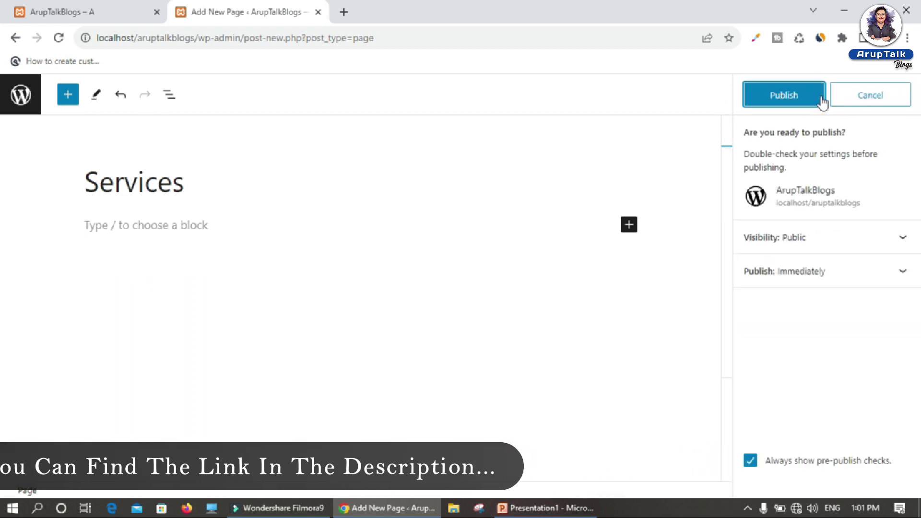
left_click(767, 104)
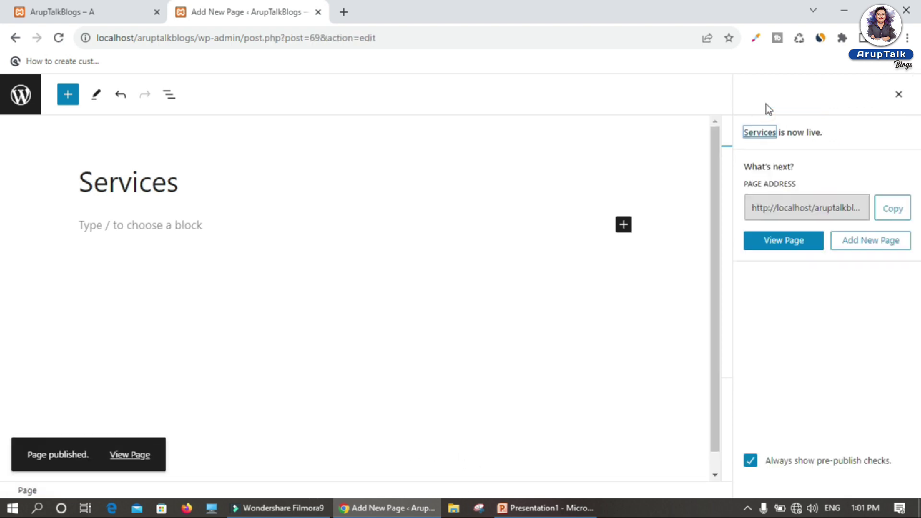
- Go back to the list of pages and add a new page titled "Digital Marketing"
left_click(20, 96)
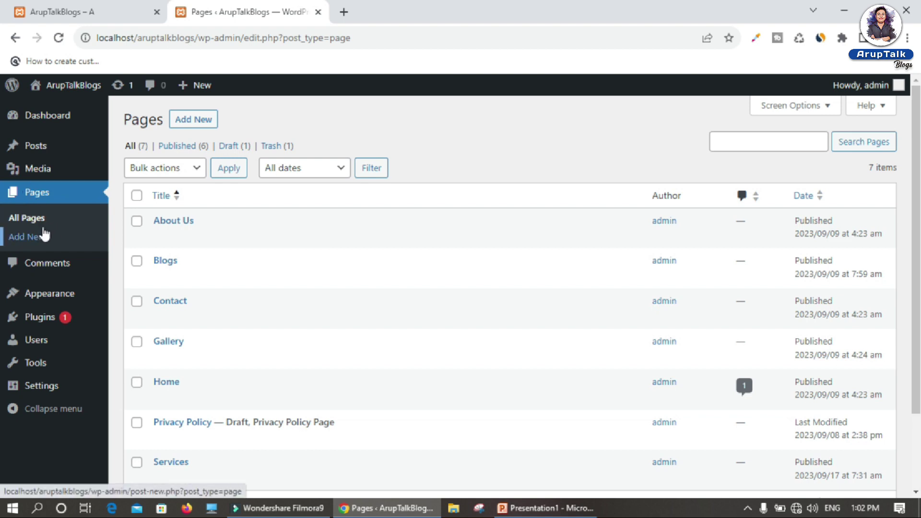
left_click(193, 120)
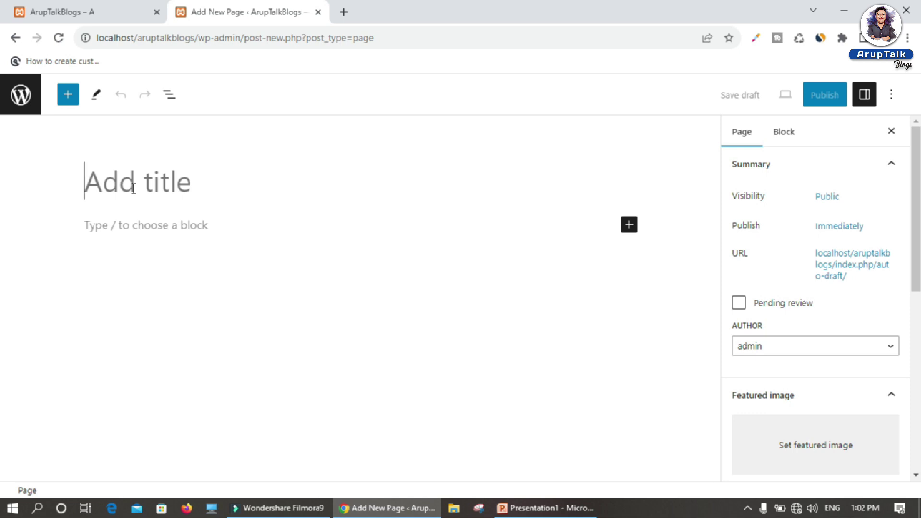
type("D")
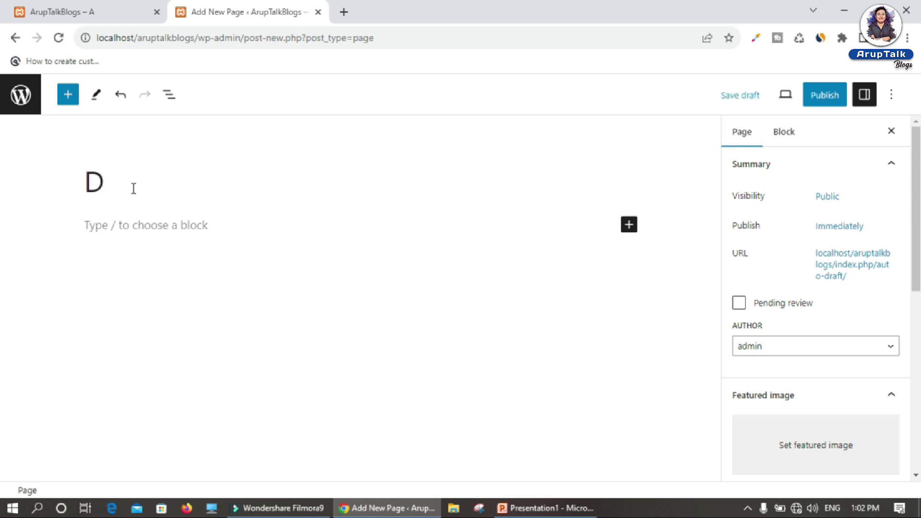
type("igital Marketing")
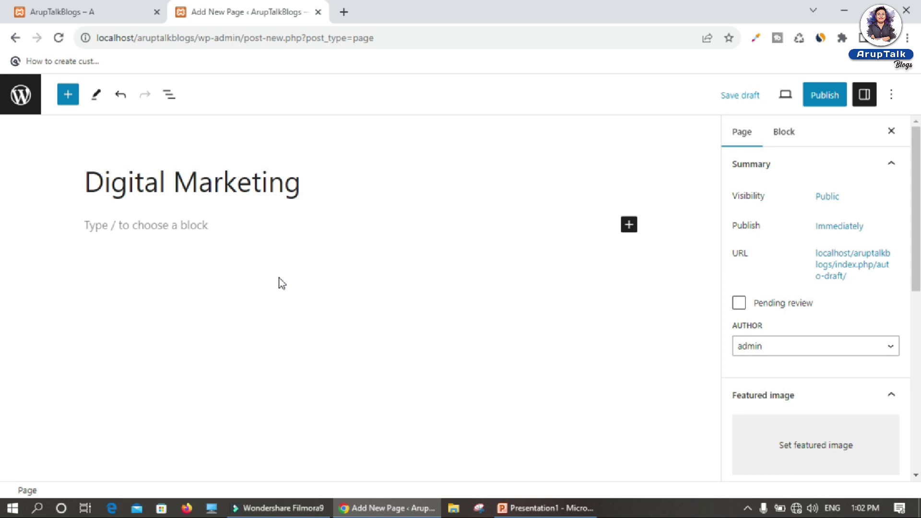
- Set Services as the parent page of the Digital Marketing page and publish it
scroll(805, 283, "down", 5)
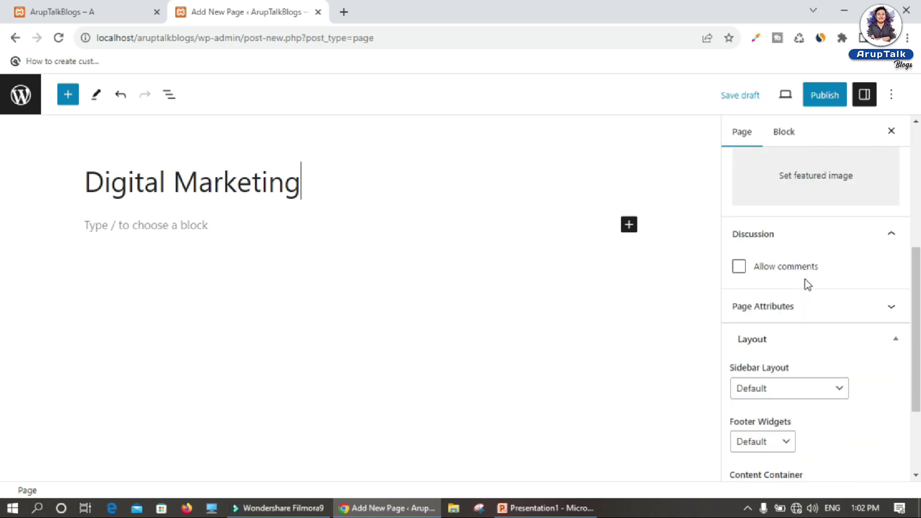
scroll(805, 279, "down", 2)
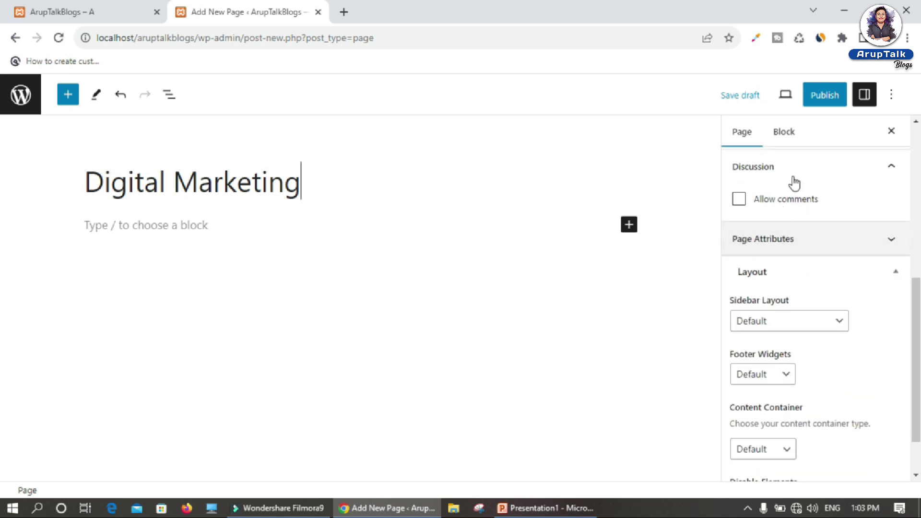
left_click(799, 239)
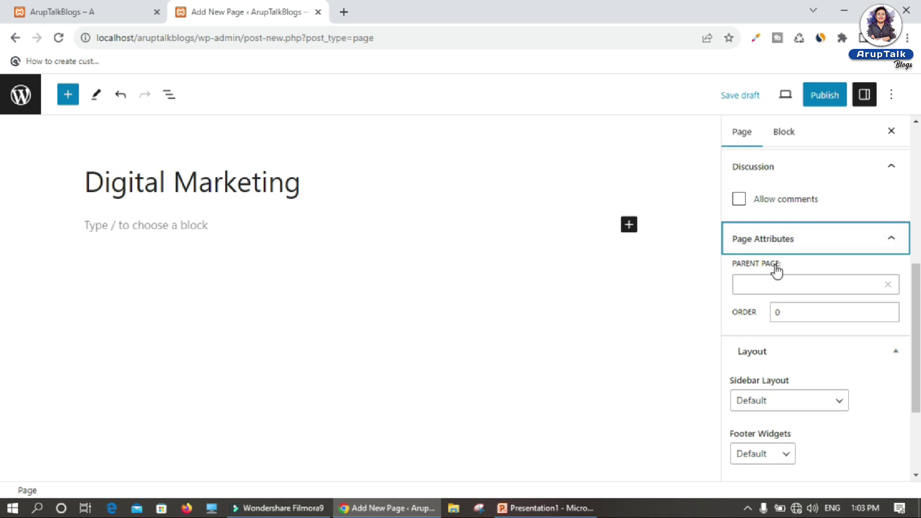
left_click(784, 284)
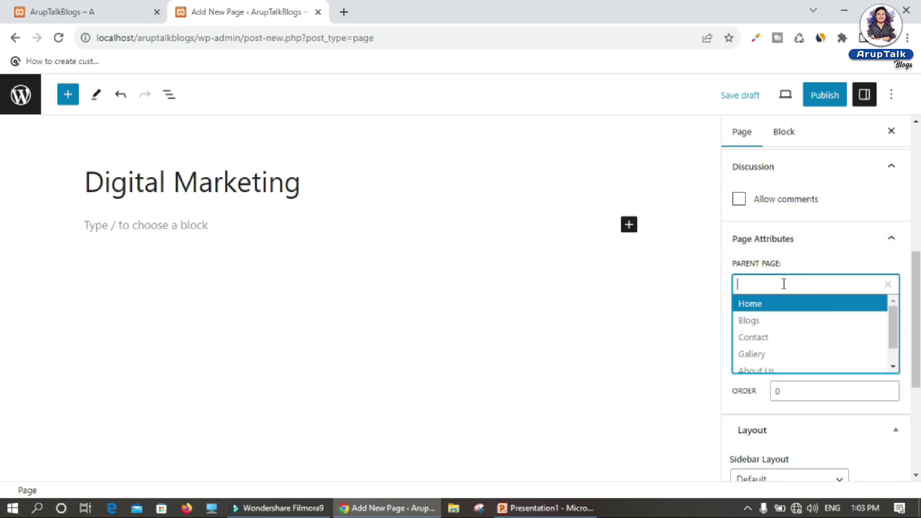
scroll(769, 333, "down", 1)
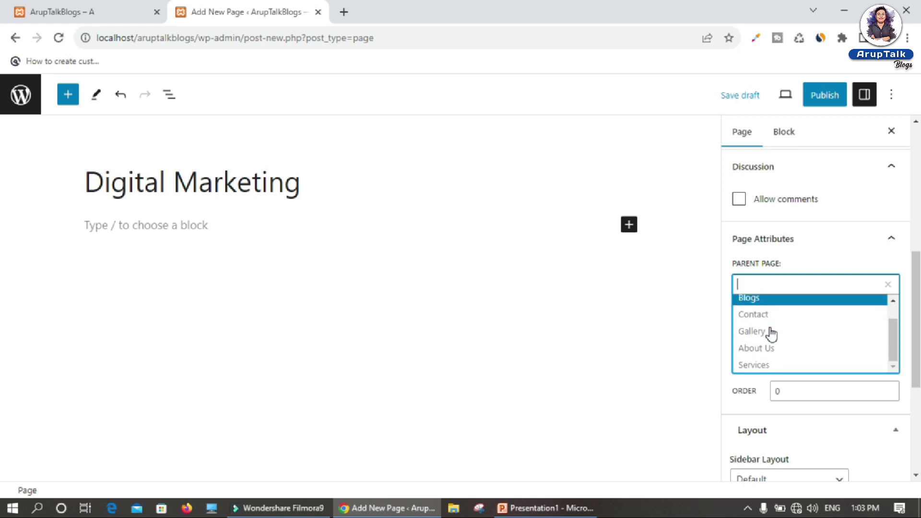
left_click(766, 366)
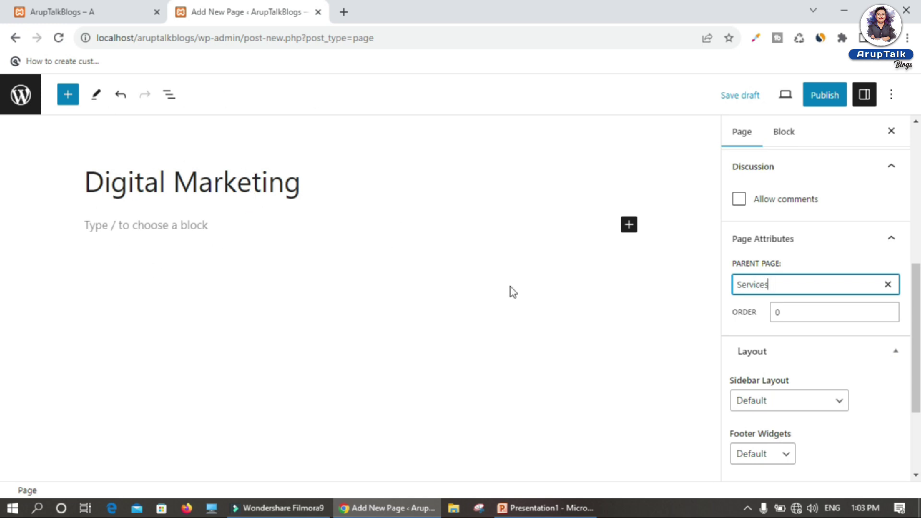
left_click(826, 98)
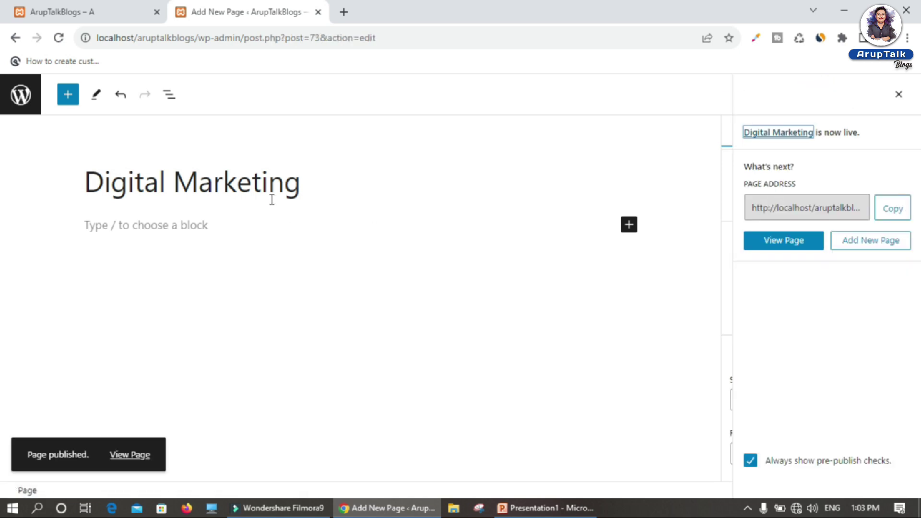
- Return to the list of pages and add a new page titled "Content Writing"
left_click(28, 96)
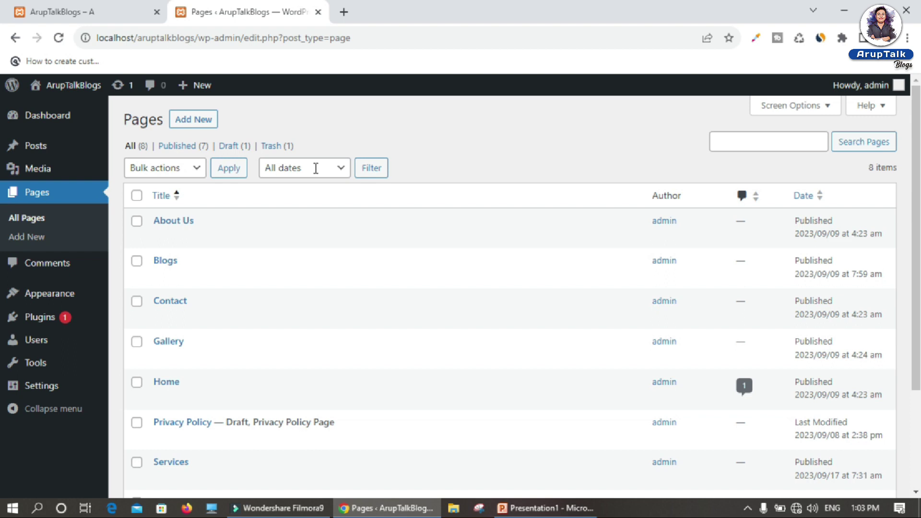
left_click(203, 123)
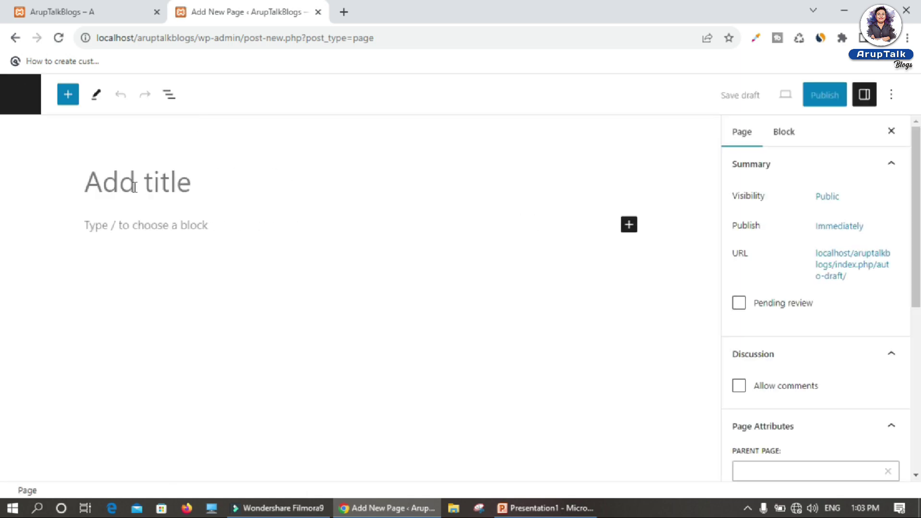
type("Con")
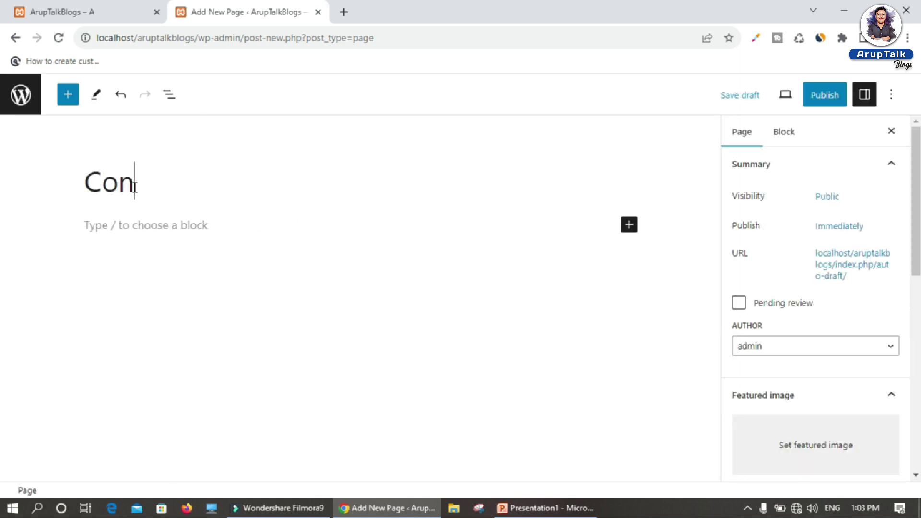
type("tent")
key("BackSpace")
type("nt Writing")
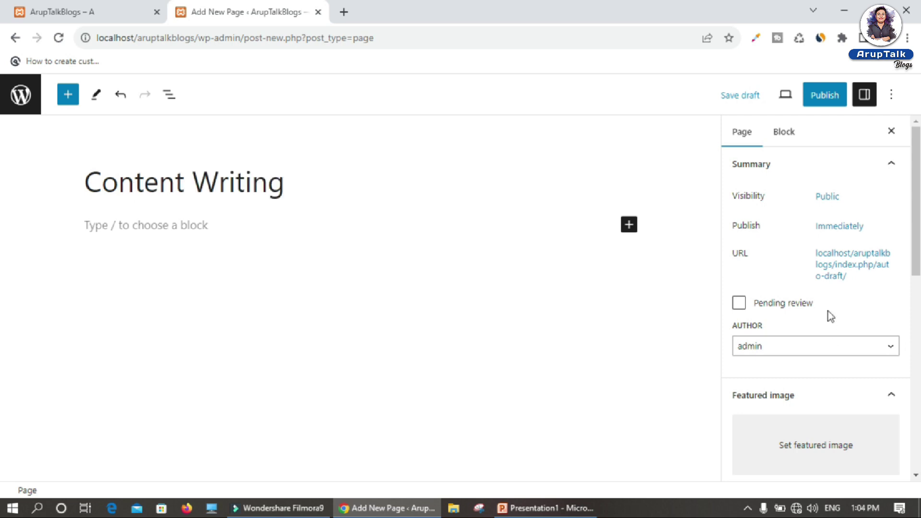
- Assign Services as the parent page of the Content Writing page, publish it and leave the editor
scroll(828, 311, "down", 5)
left_click(766, 363)
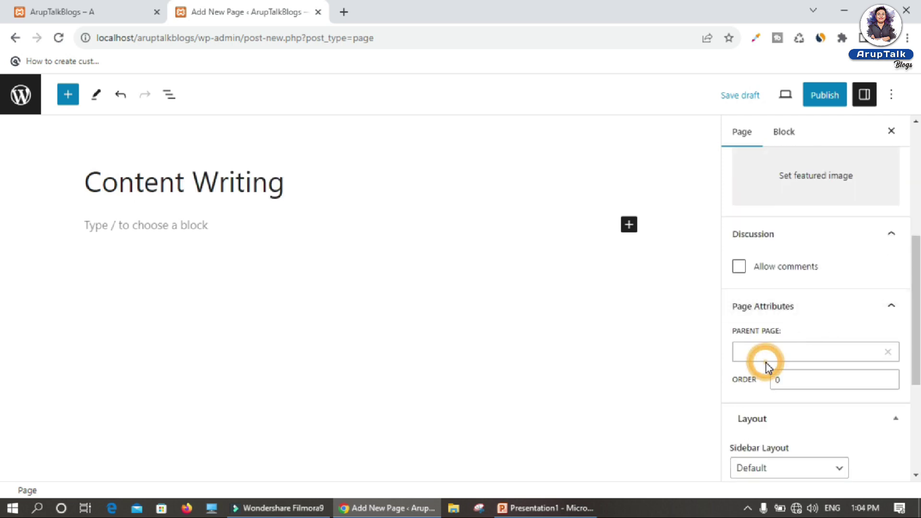
scroll(767, 420, "down", 1)
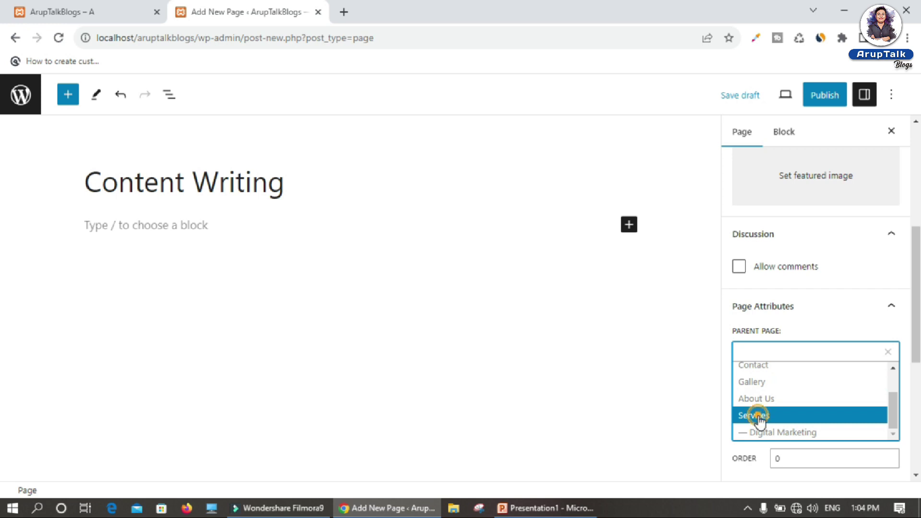
left_click(756, 416)
left_click(821, 95)
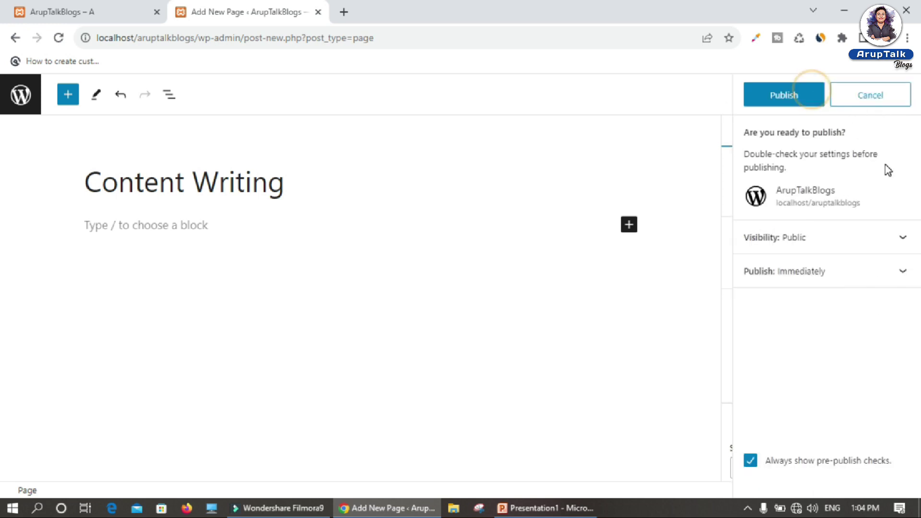
left_click(805, 101)
left_click(12, 96)
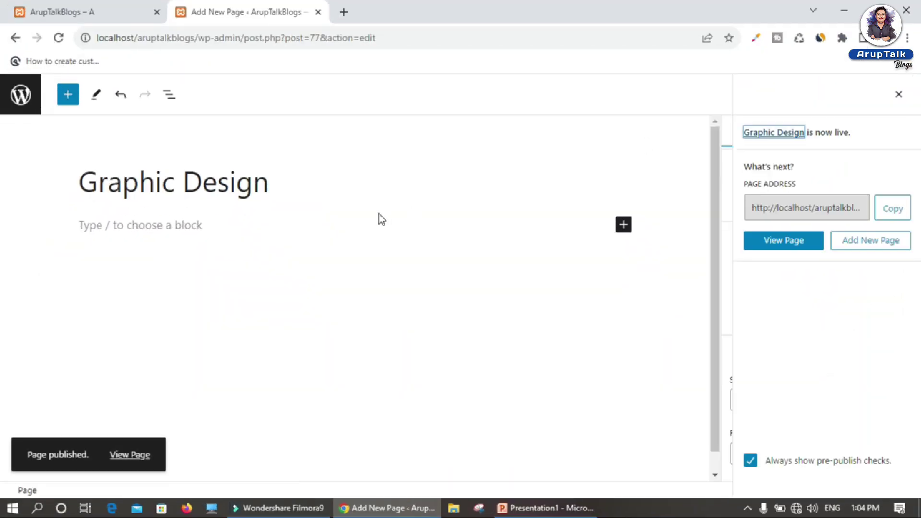
- Leave the Graphic Design page's editor and review the child pages under Services in the list of pages
left_click(23, 98)
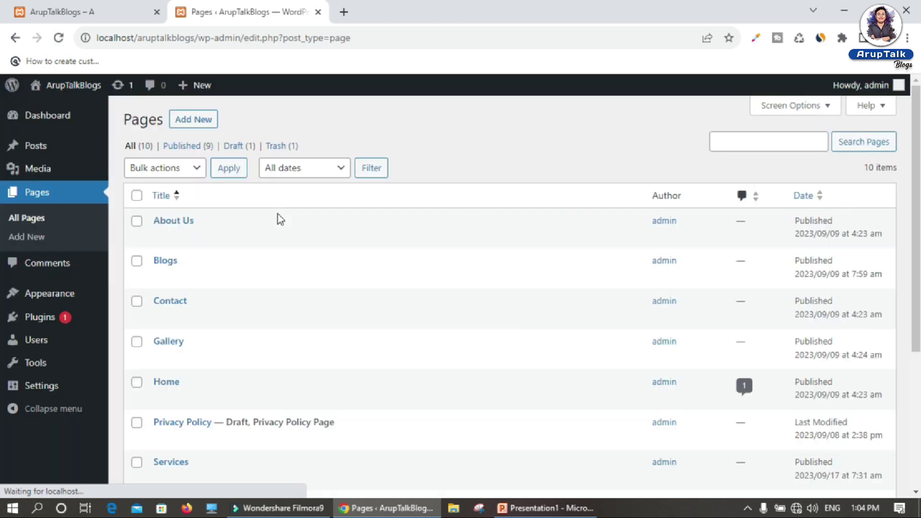
scroll(278, 215, "down", 1)
scroll(236, 240, "up", 1)
scroll(237, 238, "down", 4)
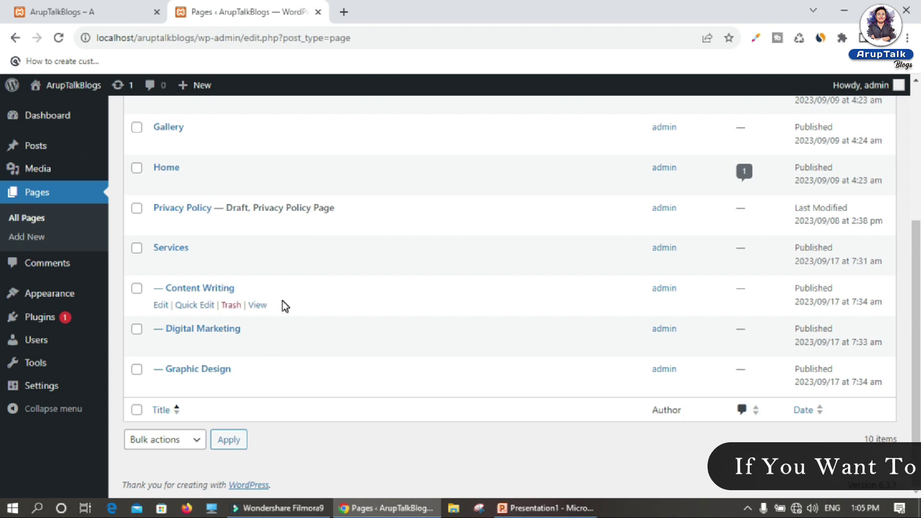
- Open the site's menu editor and add the Graphic Design, Content Writing and Digital Marketing pages to Main Menu
mouse_move(29, 298)
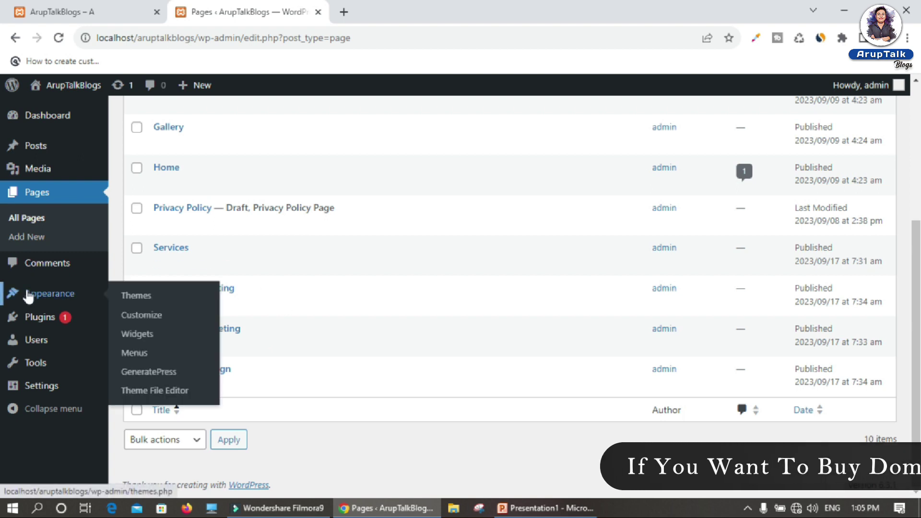
left_click(135, 353)
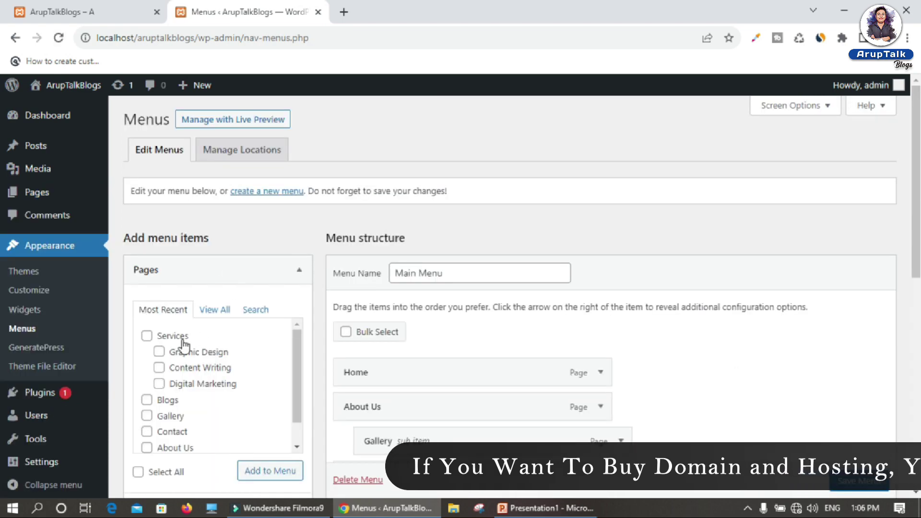
scroll(421, 329, "down", 9)
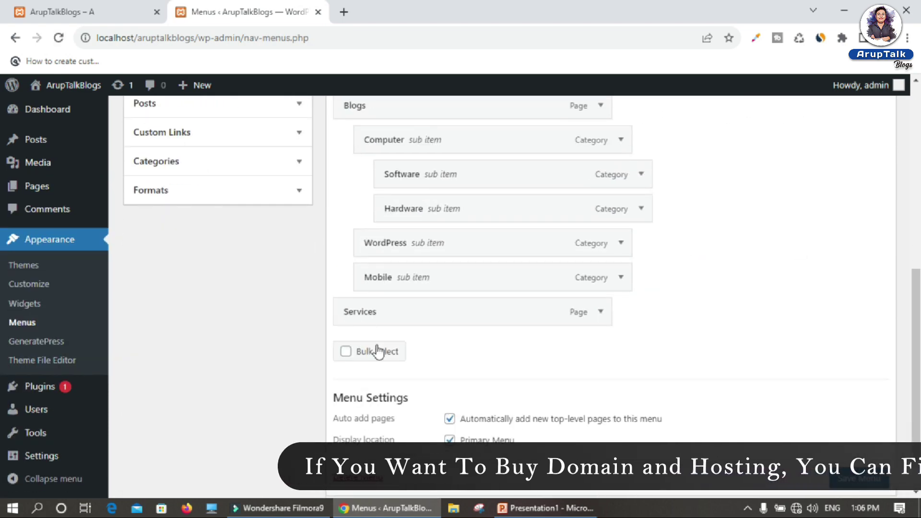
scroll(410, 319, "up", 4)
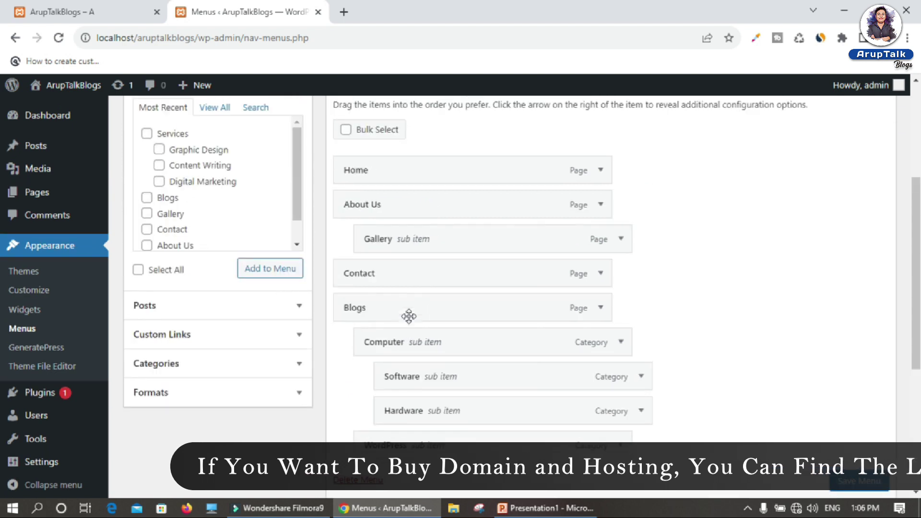
left_click(160, 150)
left_click(159, 166)
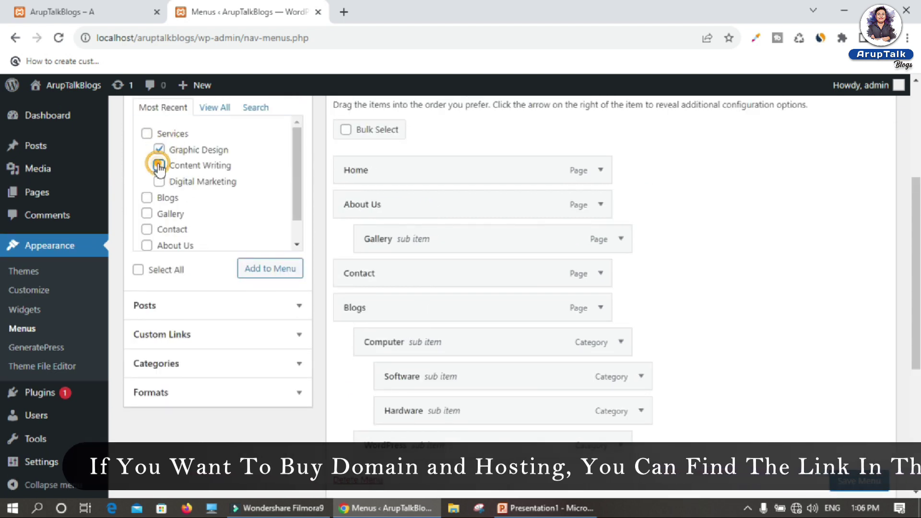
left_click(159, 181)
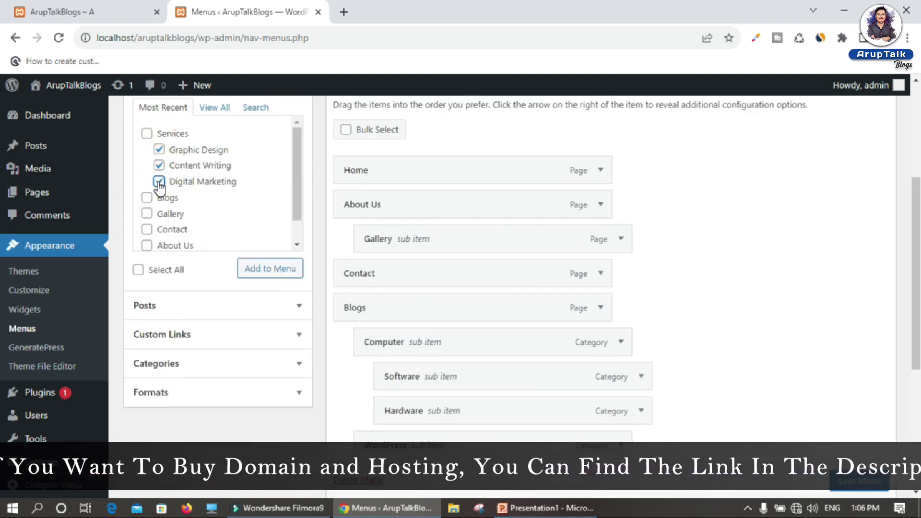
left_click(250, 272)
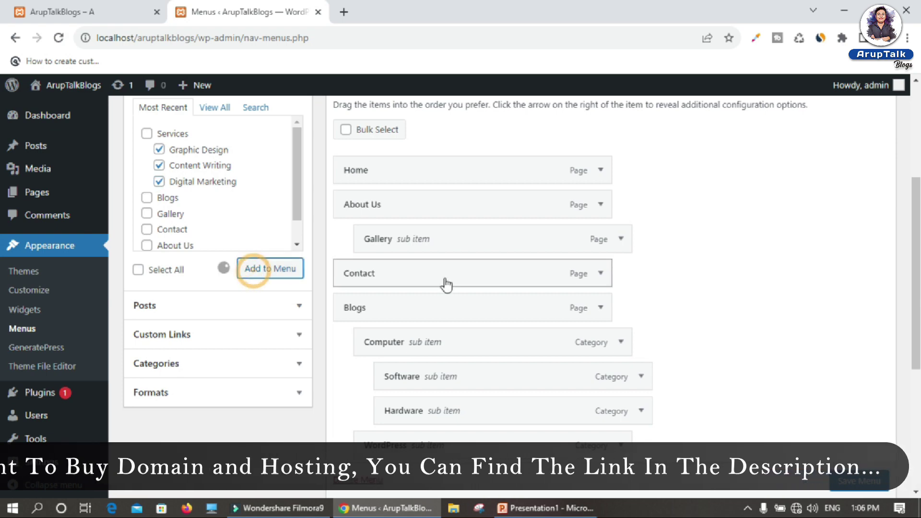
- Nest Graphic Design, Content Writing and Digital Marketing as sub items under Services in Main Menu and save the menu
scroll(460, 283, "down", 5)
scroll(413, 287, "down", 2)
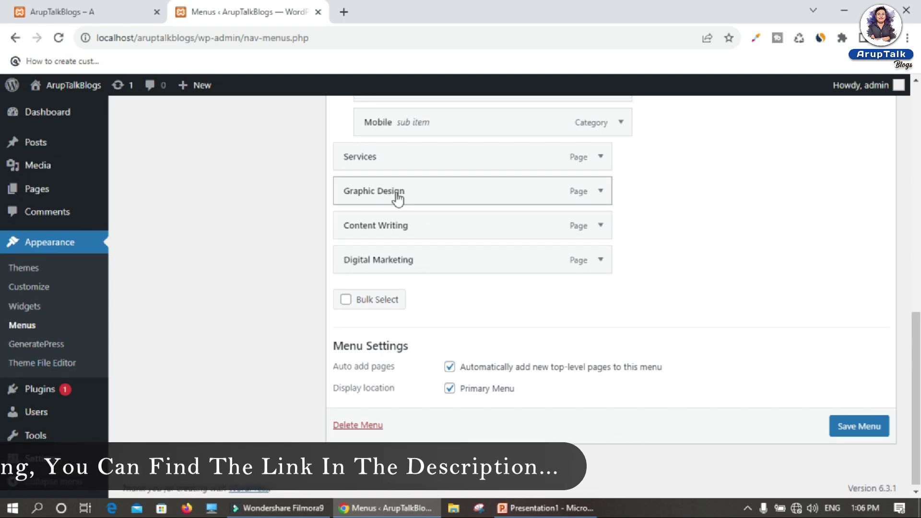
left_click_drag(379, 191, 425, 192)
left_click_drag(406, 232, 425, 233)
left_click_drag(405, 267, 425, 265)
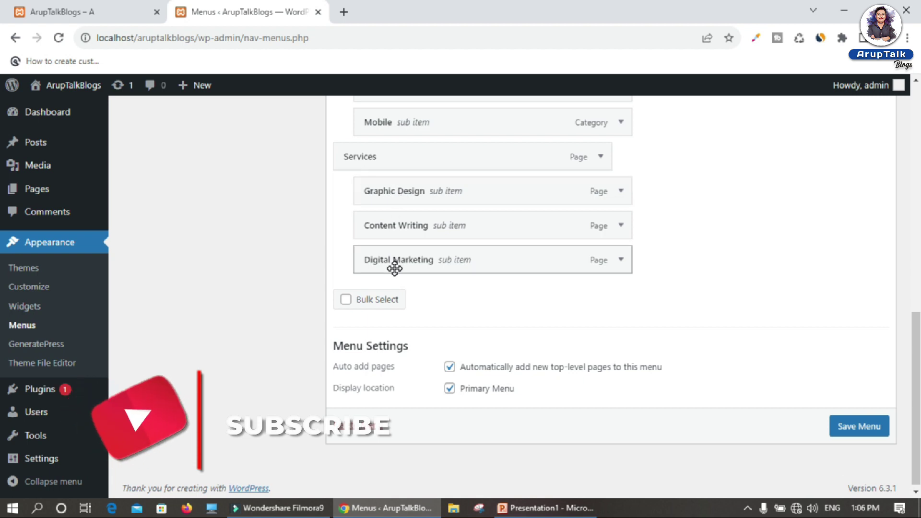
left_click(858, 426)
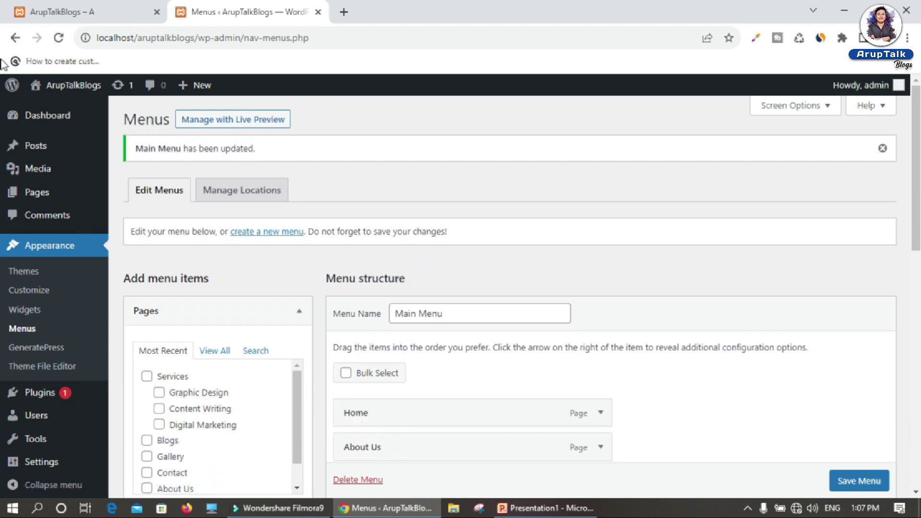
- Reload the site's front page and examine the Services submenu in the navigation
left_click(72, 19)
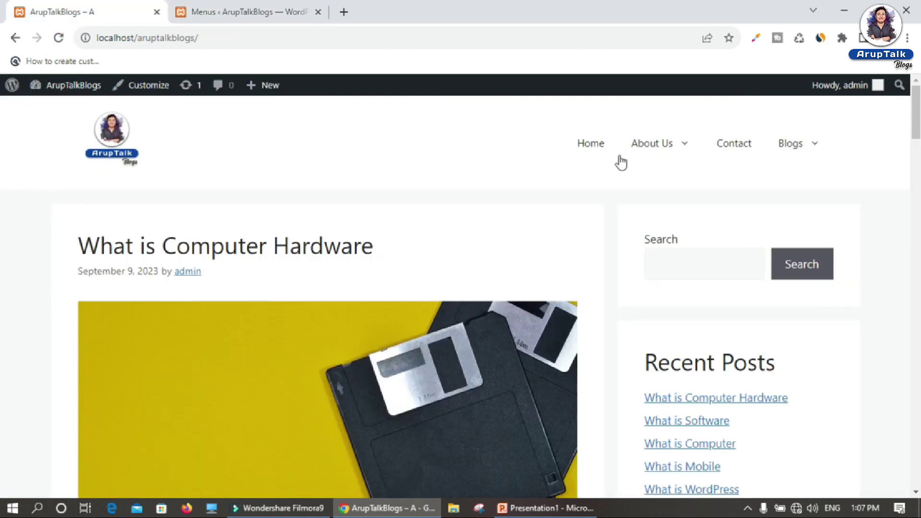
left_click(59, 38)
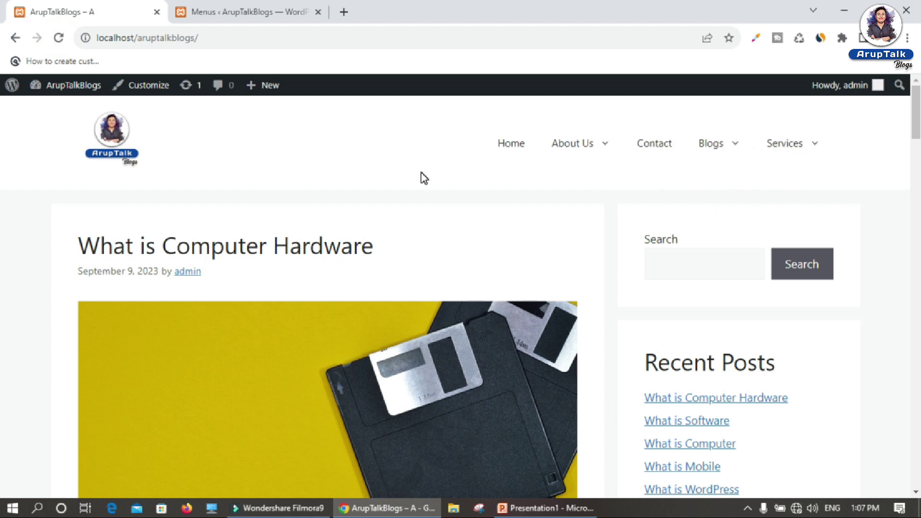
mouse_move(788, 149)
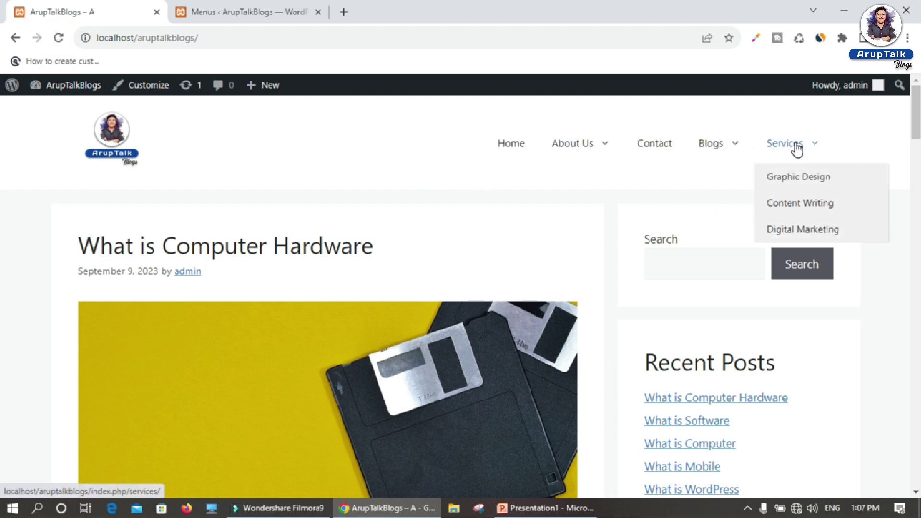
- Open the Content Writing page from the Services submenu and examine the parent and child parts of its URL
left_click(792, 202)
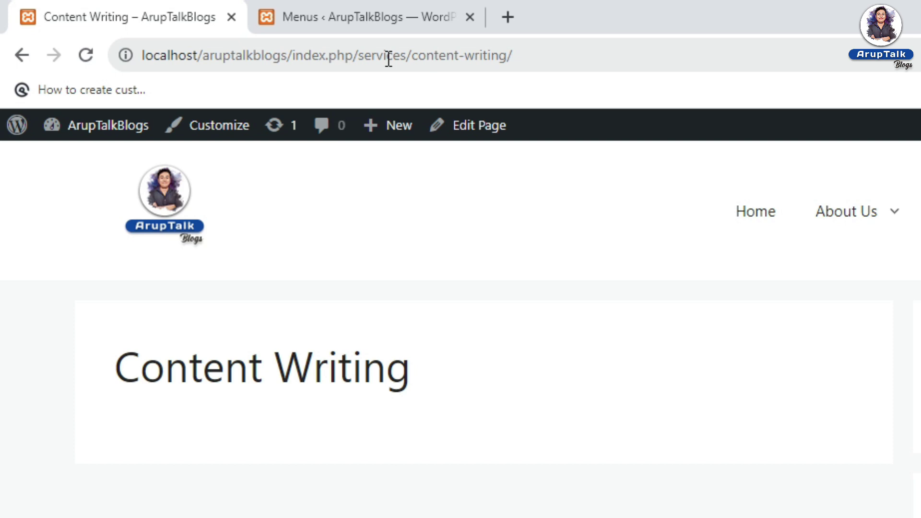
double_click(375, 56)
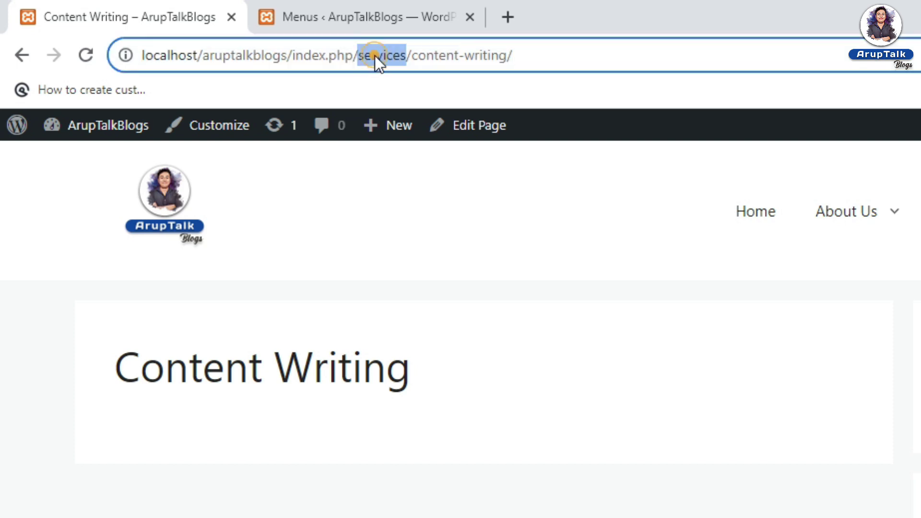
double_click(437, 55)
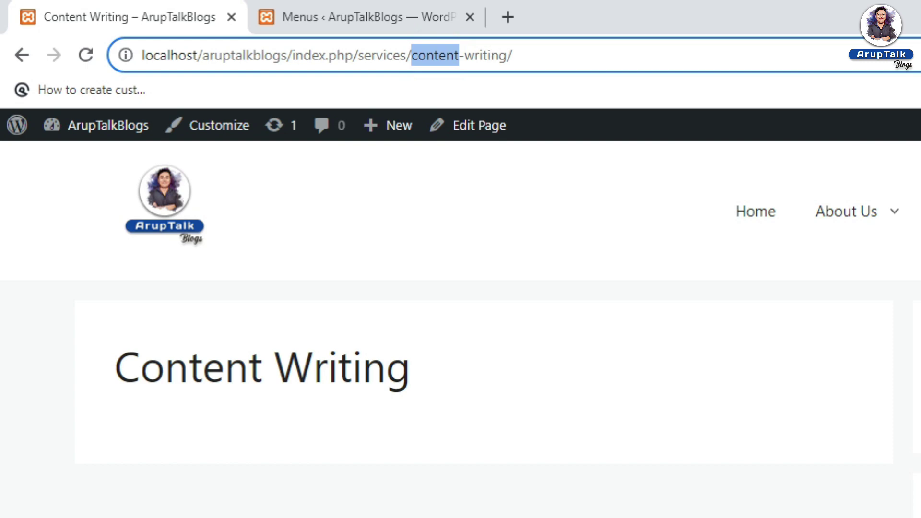
- Open the Graphic Design page from the Services submenu and examine the parent and child path in its URL
mouse_move(816, 150)
left_click(797, 178)
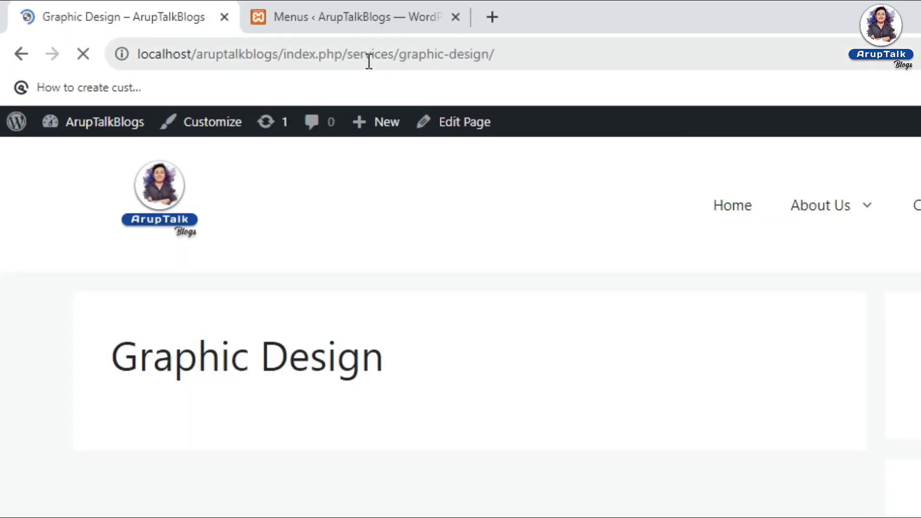
left_click_drag(398, 55, 609, 57)
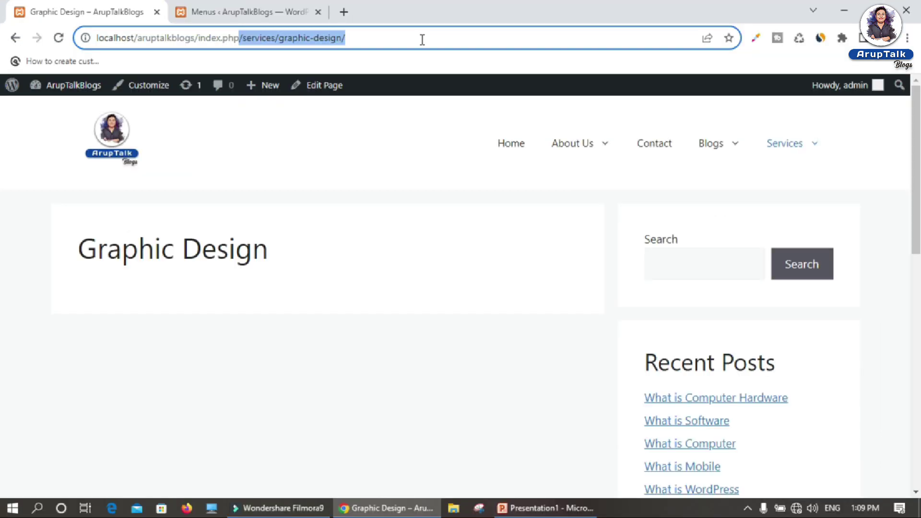